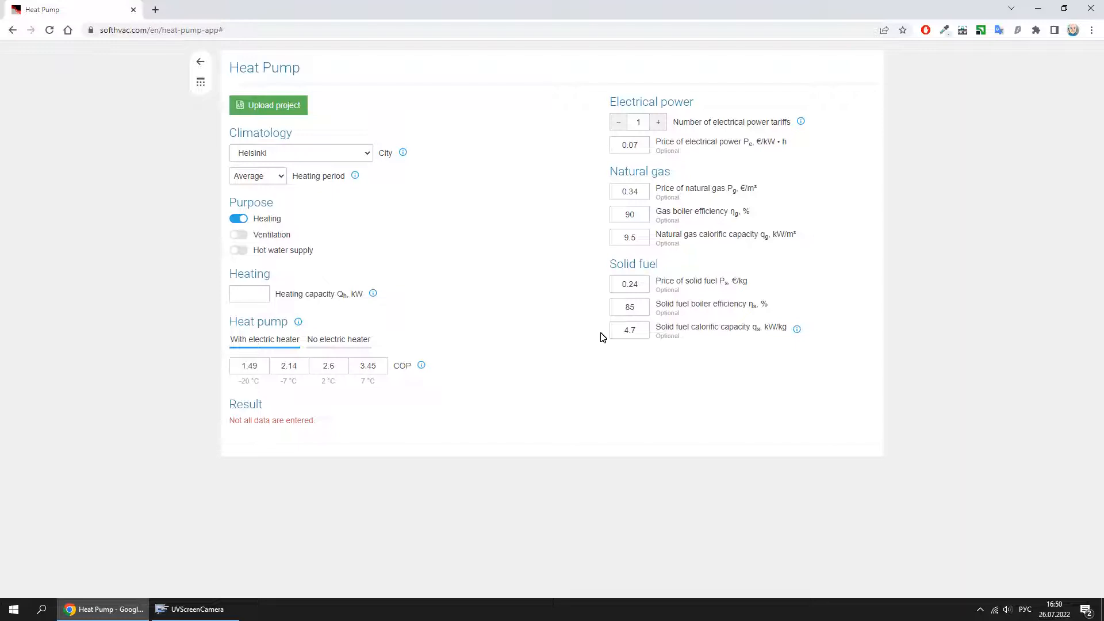
Try setting two electrical power tariffs, and return to a single tariff
left_click(644, 145)
double_click(645, 192)
left_click(644, 287)
left_click(659, 123)
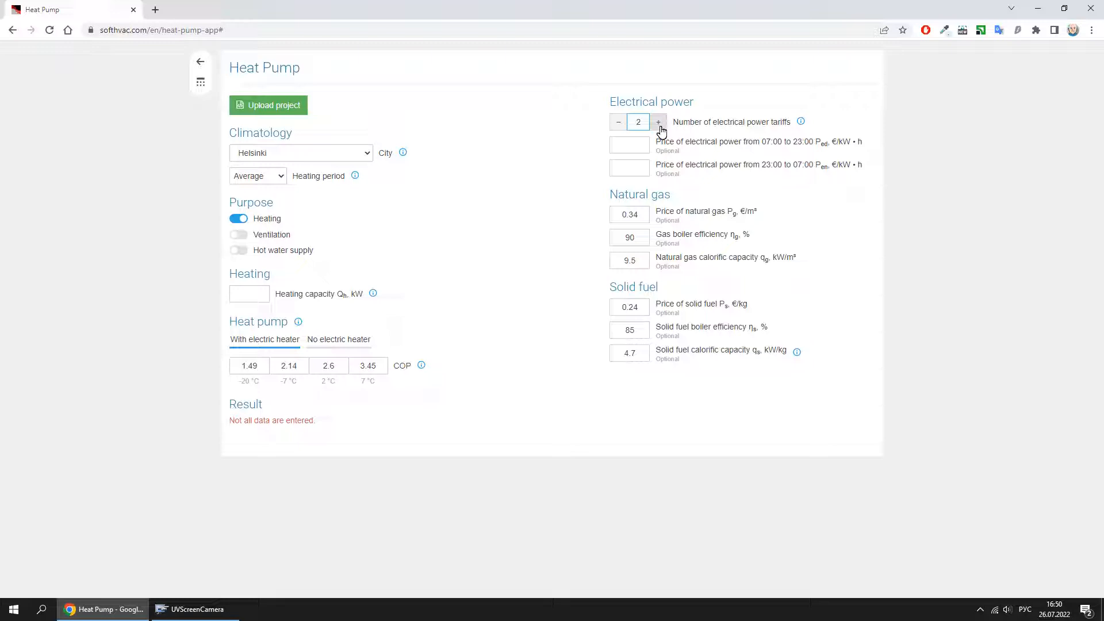
left_click(618, 123)
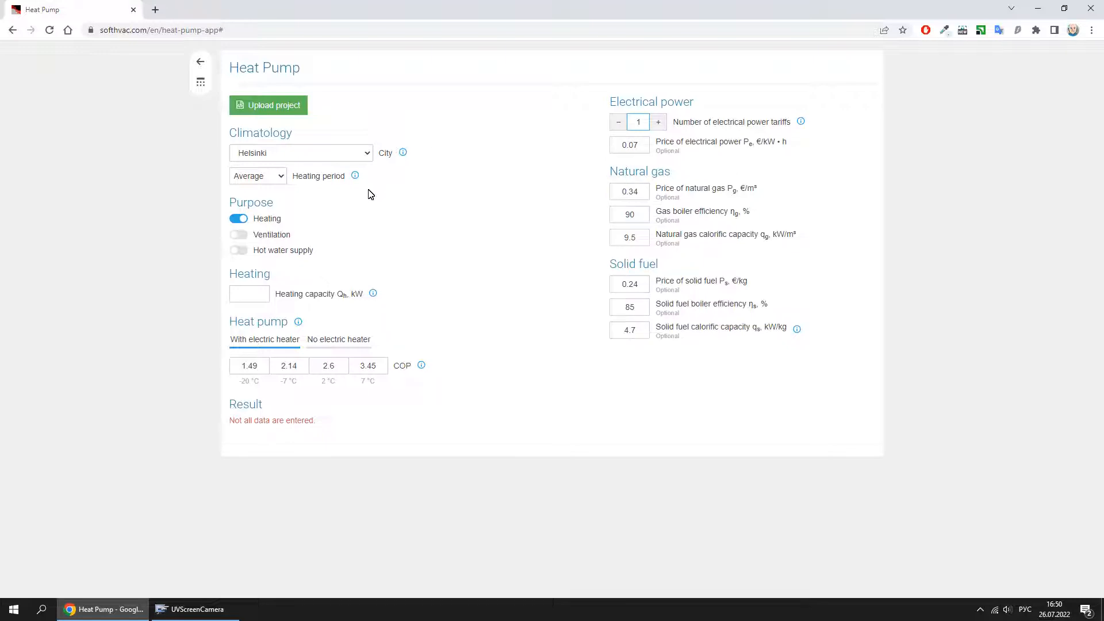
Browse the available cities and heating periods, keeping Helsinki as the city and Average as the heating period
left_click(339, 153)
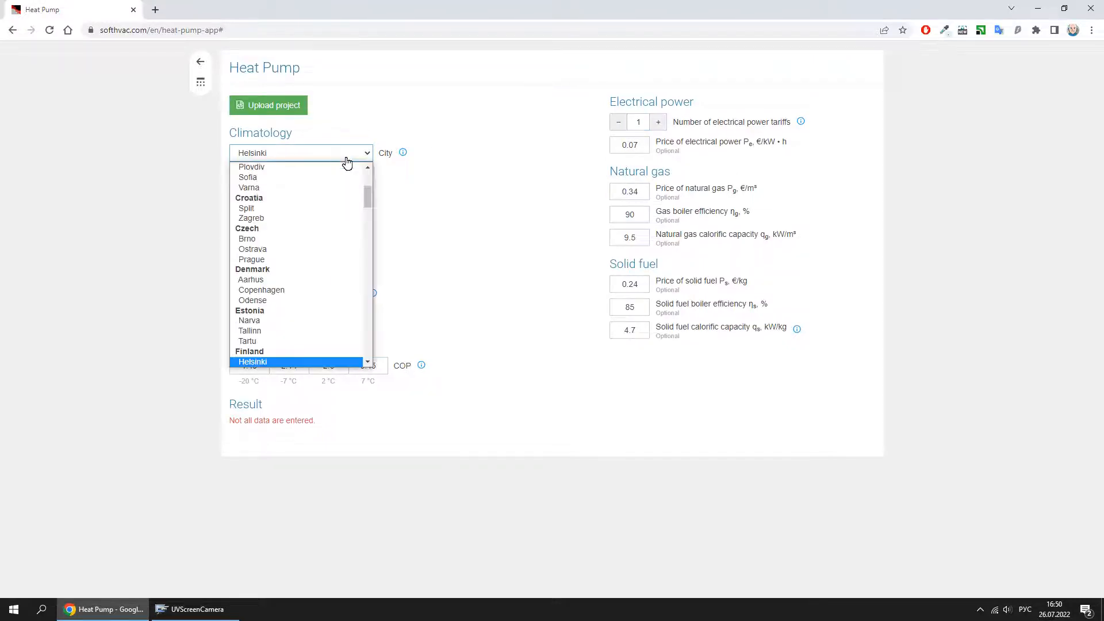
left_click_drag(367, 197, 370, 241)
left_click(403, 239)
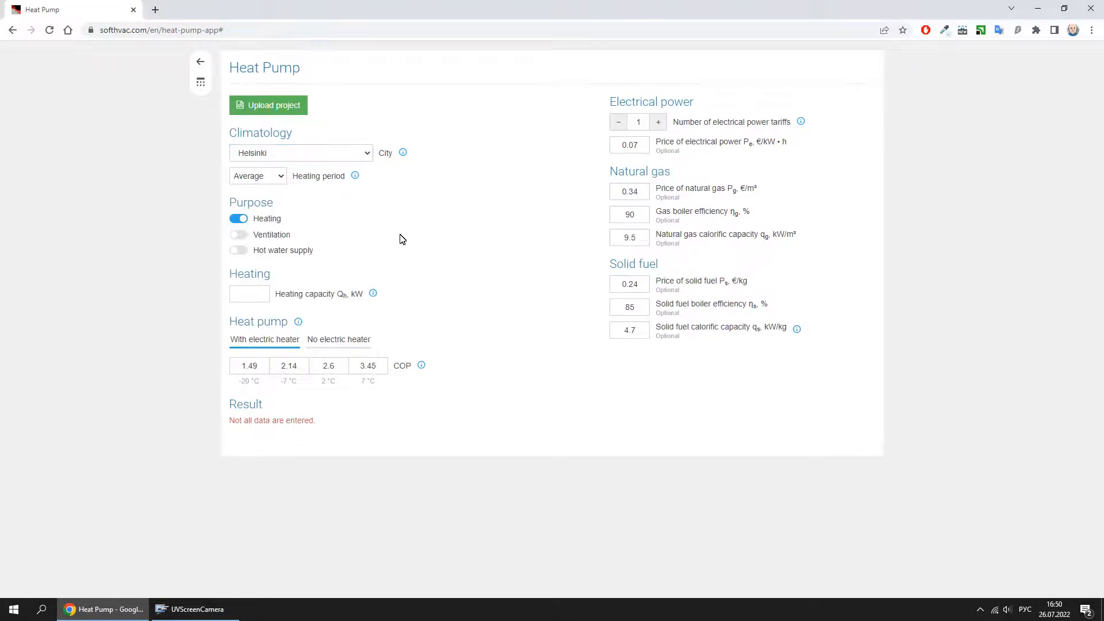
left_click(281, 182)
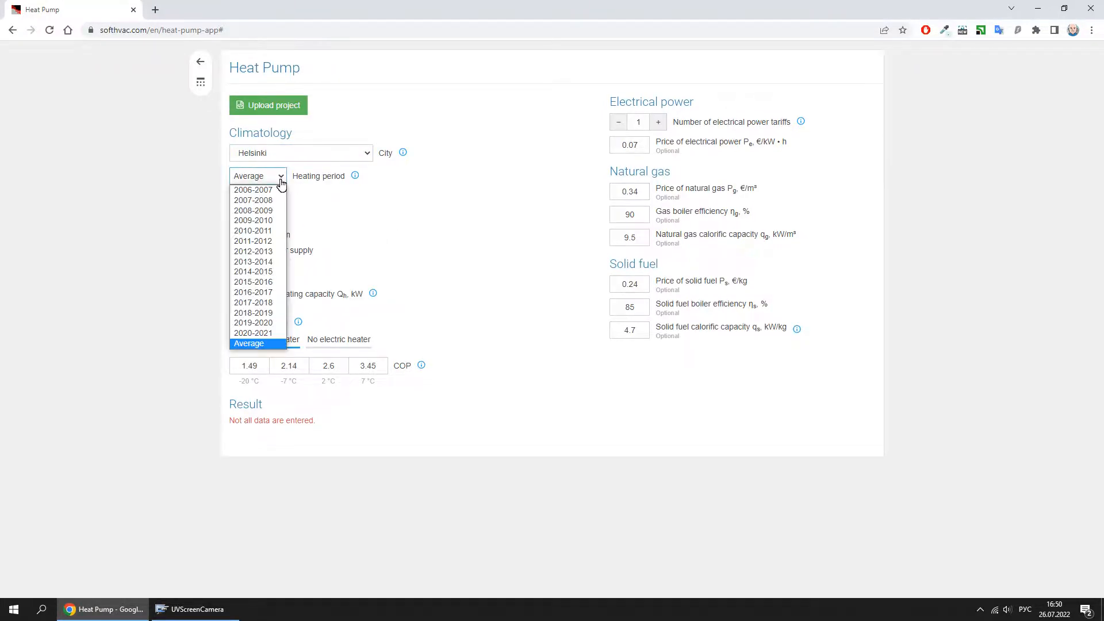
left_click(274, 347)
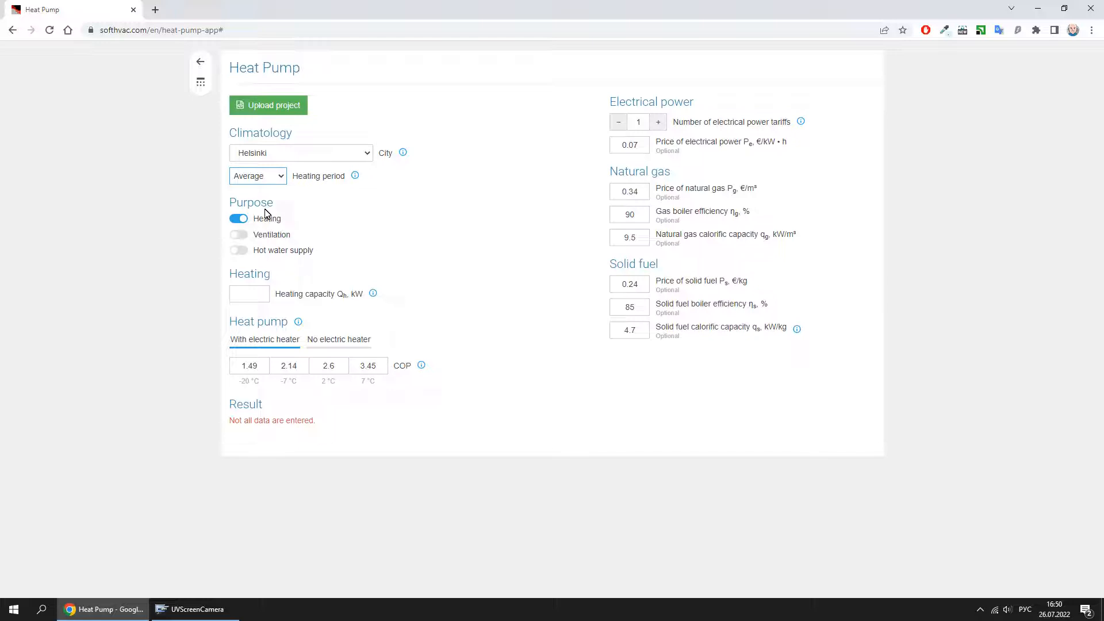
Enable ventilation and hot water supply as purposes, and set the heating capacity to 10 kW
left_click(268, 236)
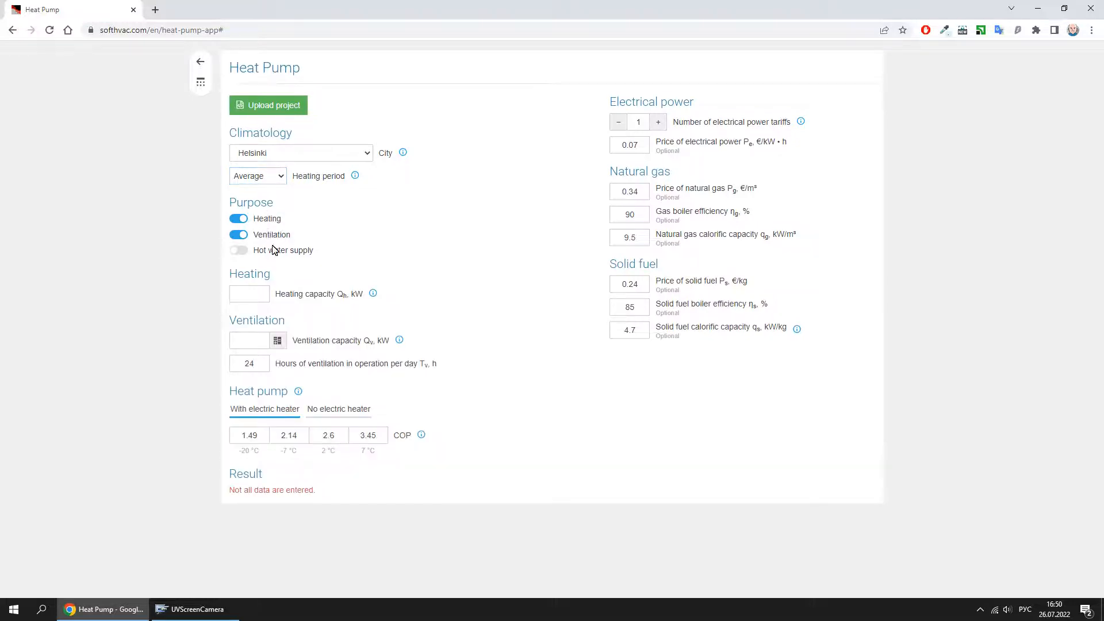
left_click(273, 252)
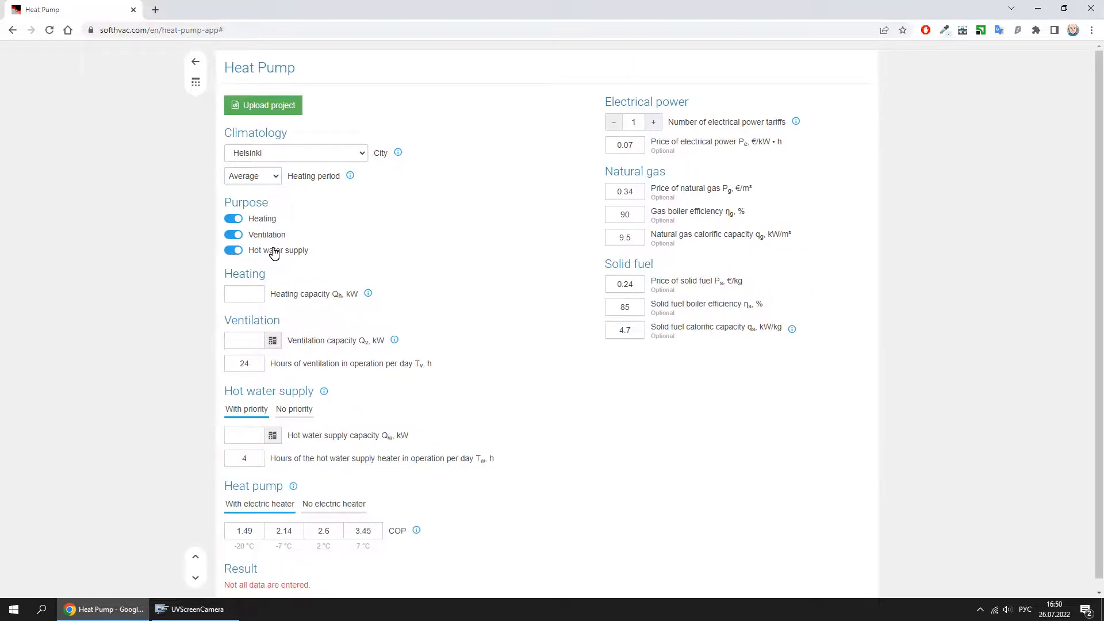
left_click(263, 300)
type("10")
Calculate the ventilation capacity from an air flow of 400 m³/h and apply it
left_click(272, 344)
type("400")
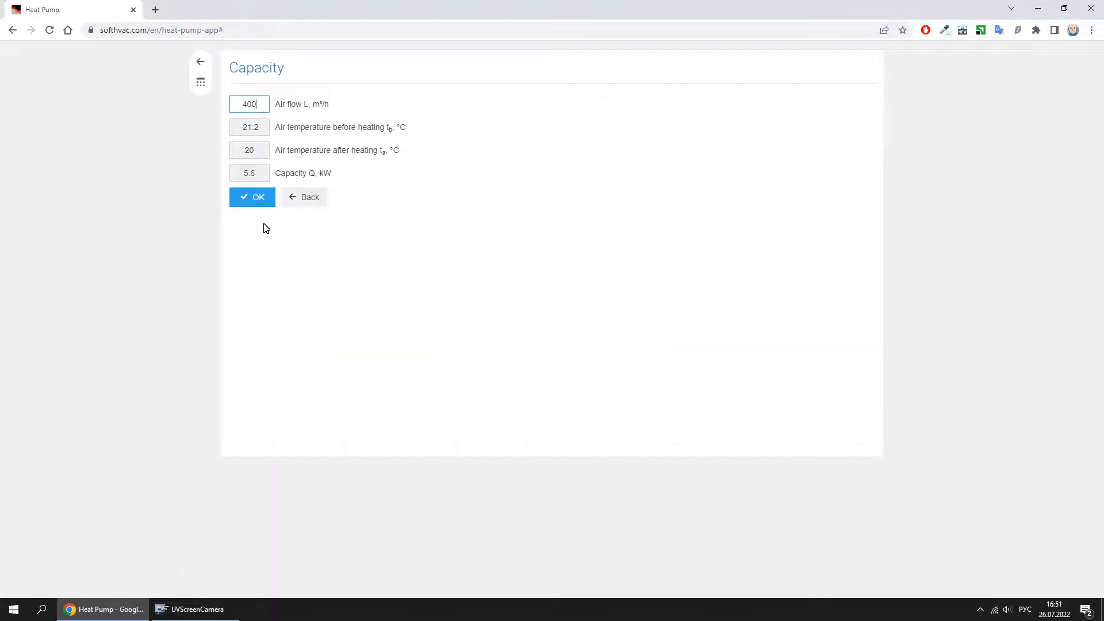
left_click(259, 202)
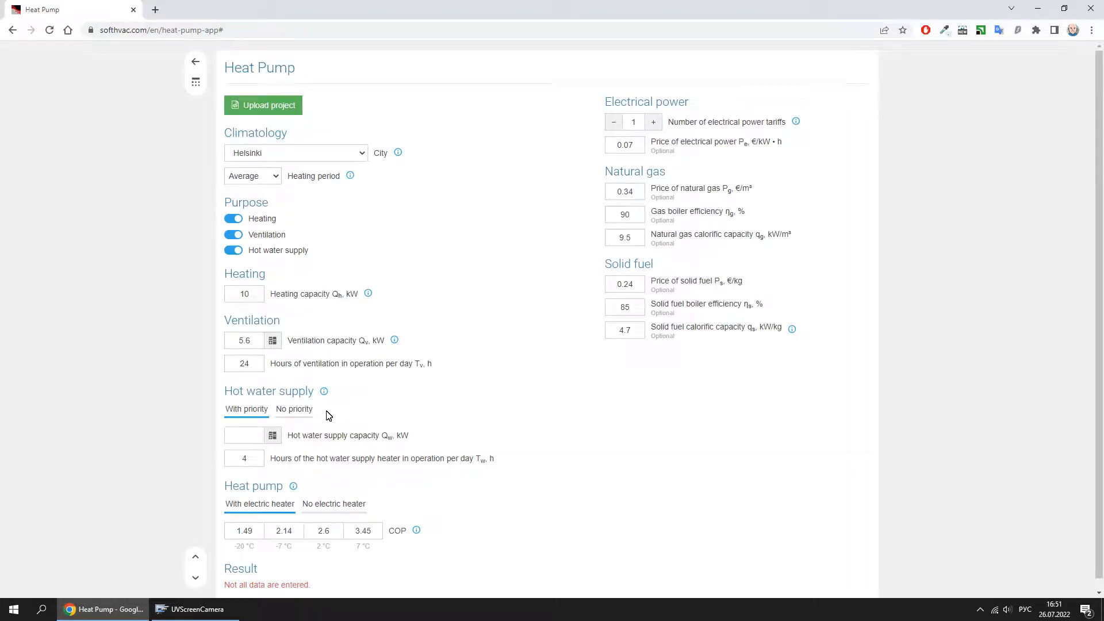
Keep hot water supply with priority and calculate its capacity for a 120 l hot water tank, consulting the tank volume help
left_click(295, 415)
left_click(263, 415)
left_click(275, 439)
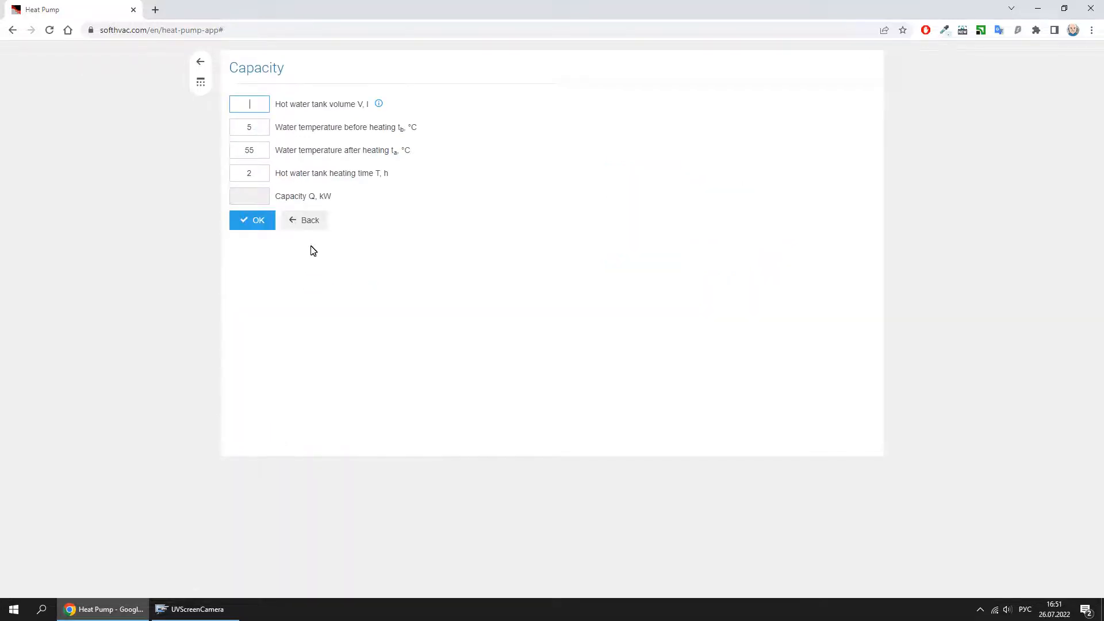
left_click(378, 104)
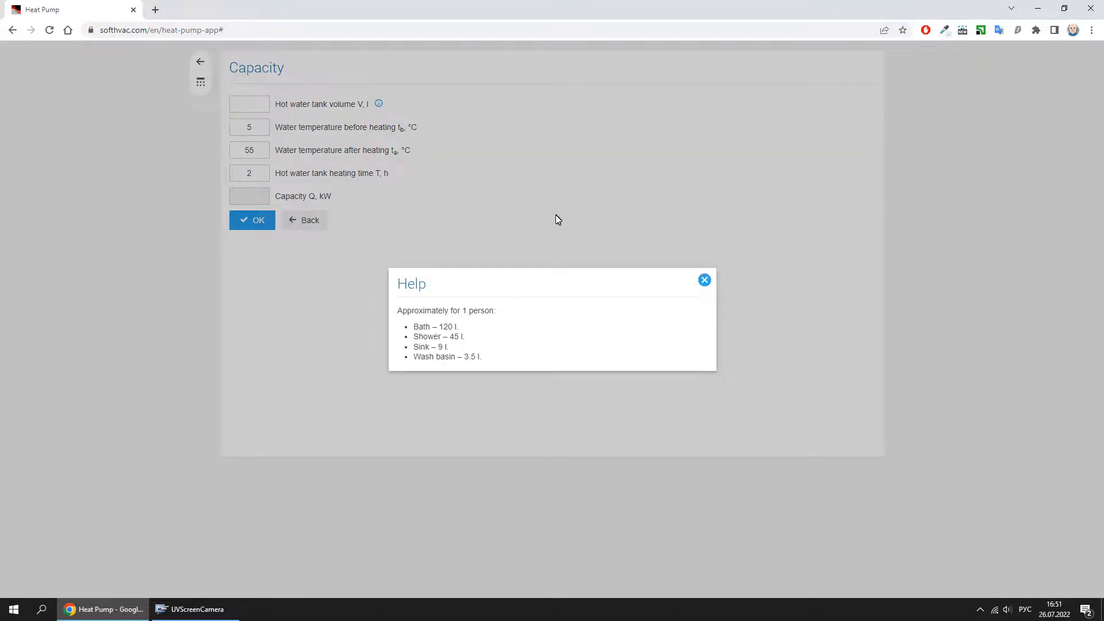
left_click(705, 280)
left_click(247, 109)
type("120")
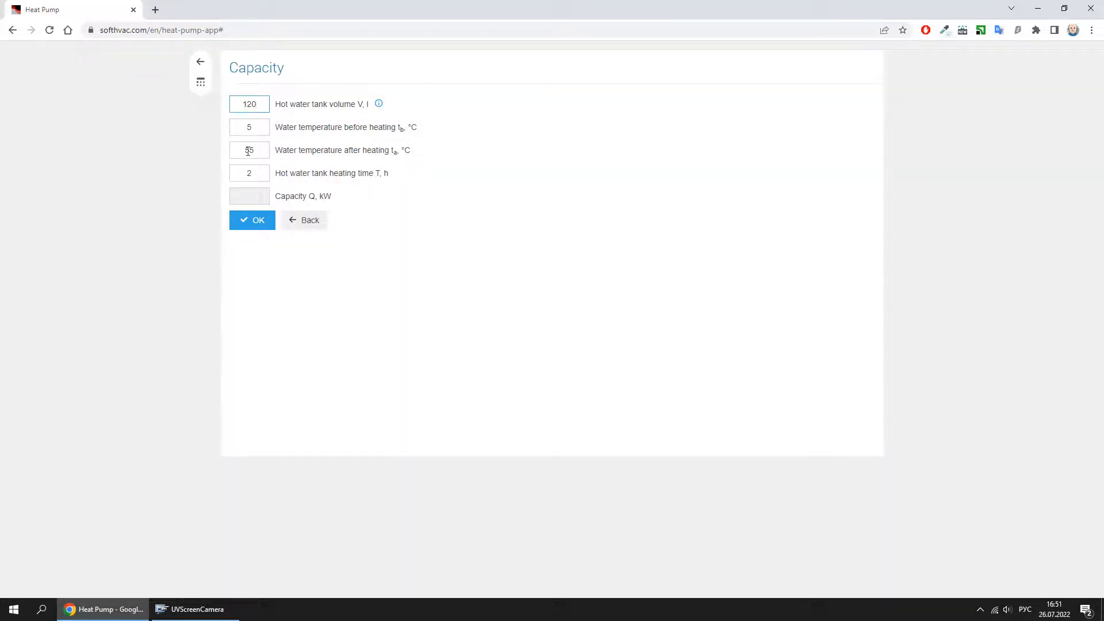
left_click(260, 224)
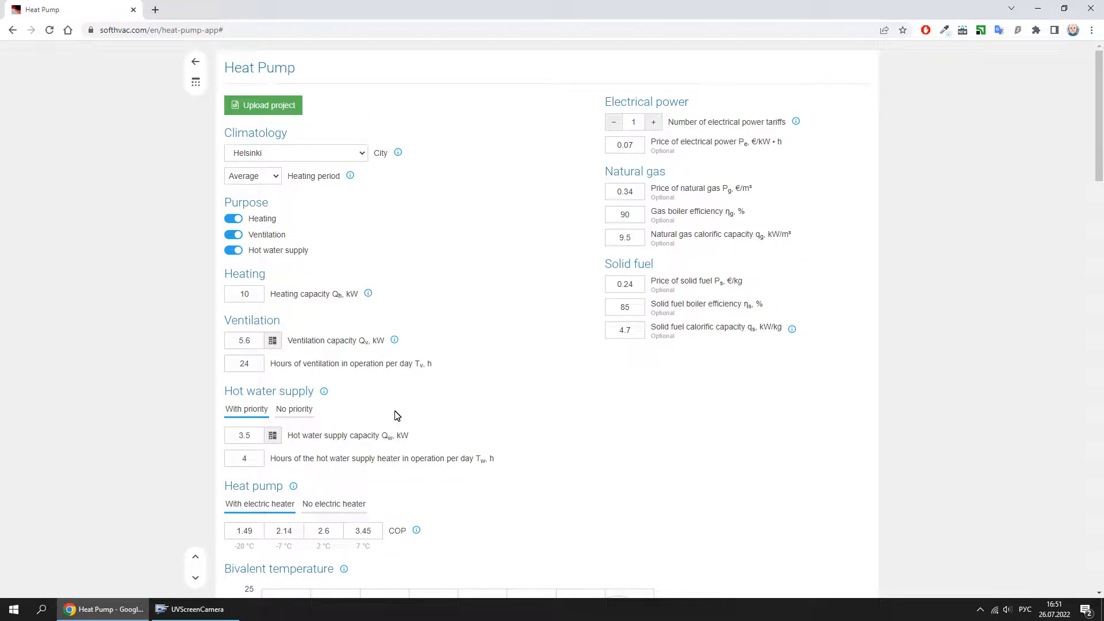
Compare the heat pump modes, keep the one with electric heater, and examine the bivalent temperature chart and calculation results
left_click(336, 512)
left_click(276, 512)
scroll(616, 473, "down", 5)
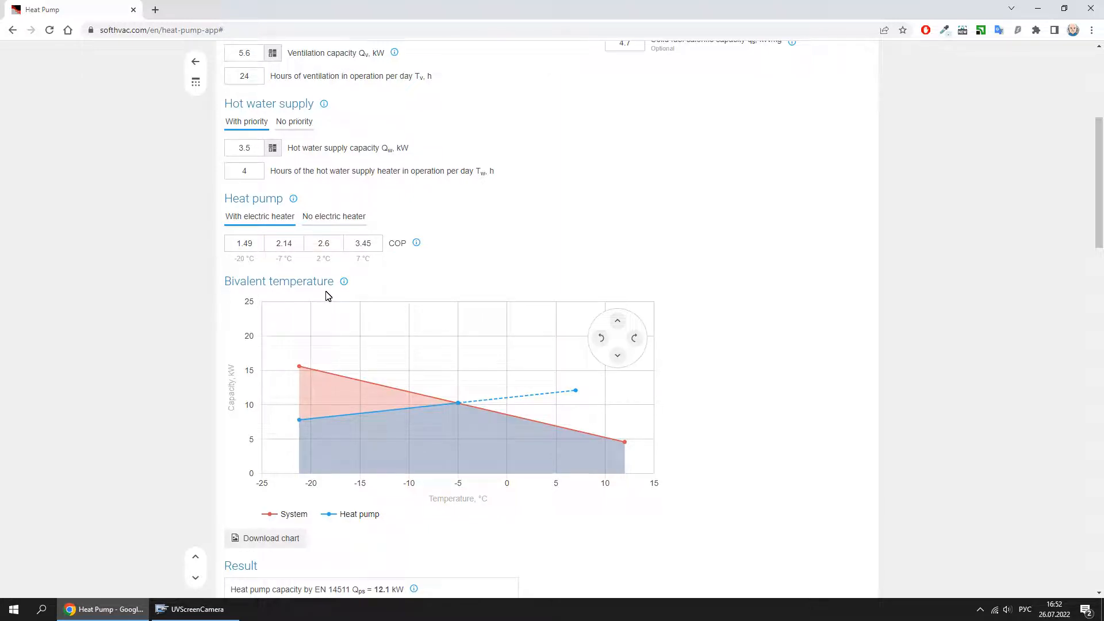
mouse_move(460, 405)
scroll(460, 380, "down", 5)
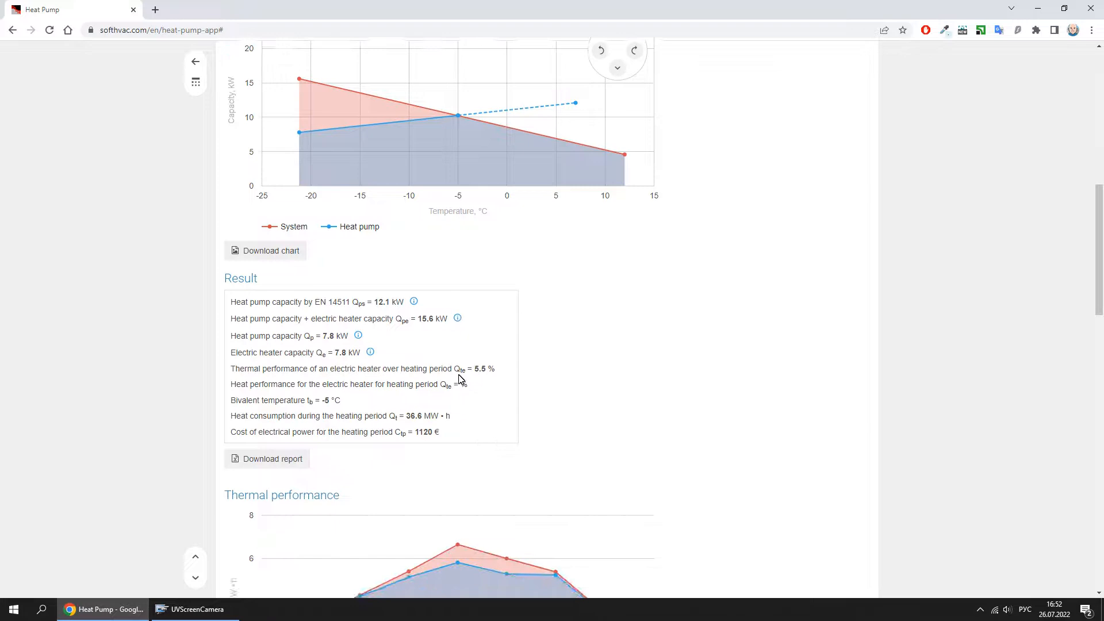
scroll(461, 380, "up", 2)
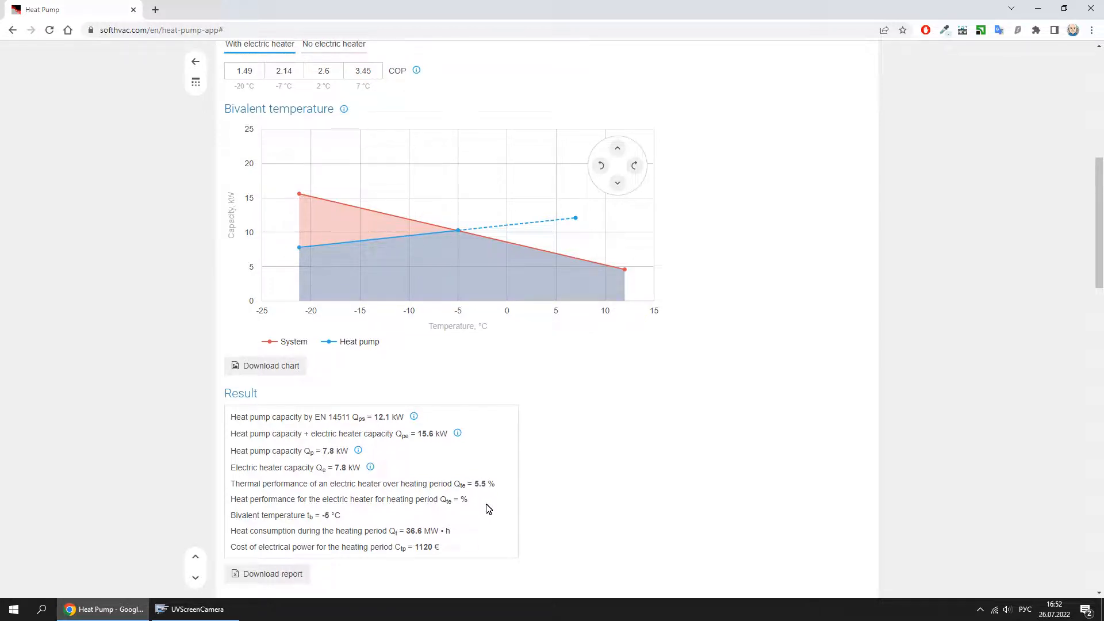
Shift the heat pump line up by one increment on the bivalent temperature chart, and test rotating it counterclockwise and back
left_click(617, 149)
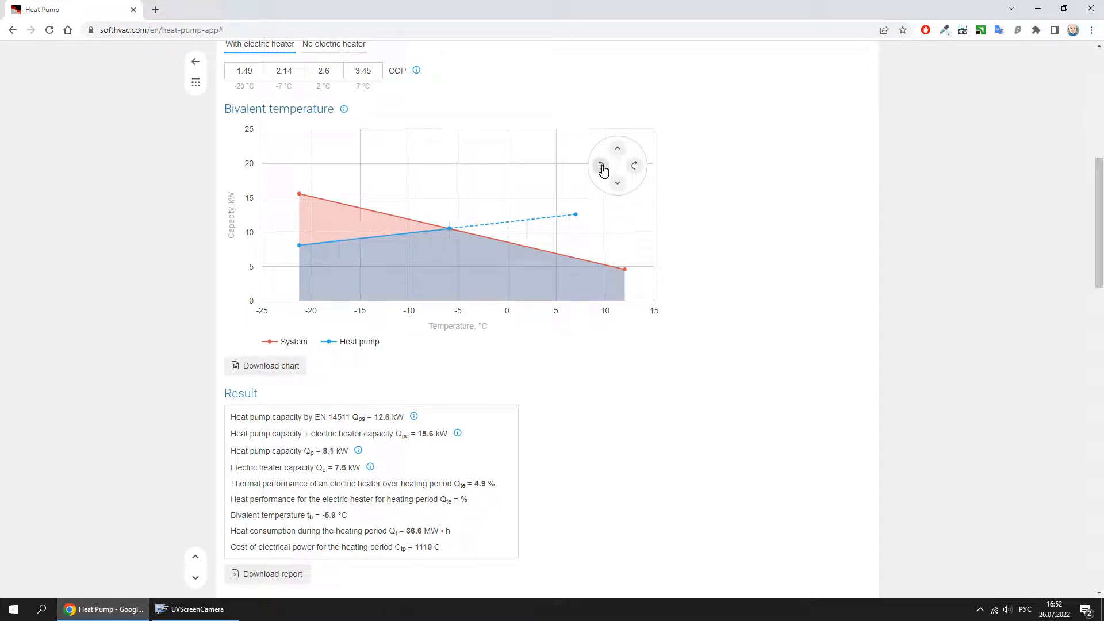
left_click(602, 166)
left_click(636, 169)
Examine the thermal performance, heat consumption, average COP, electrical power consumption and energy carrier cost charts
scroll(710, 384, "down", 8)
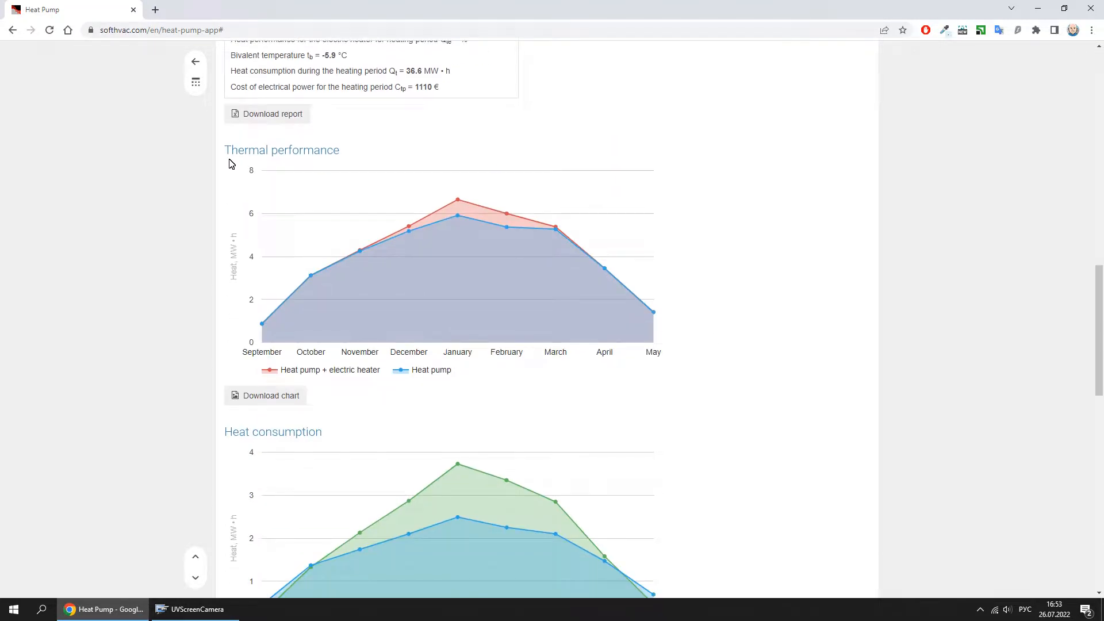
scroll(896, 335, "down", 2)
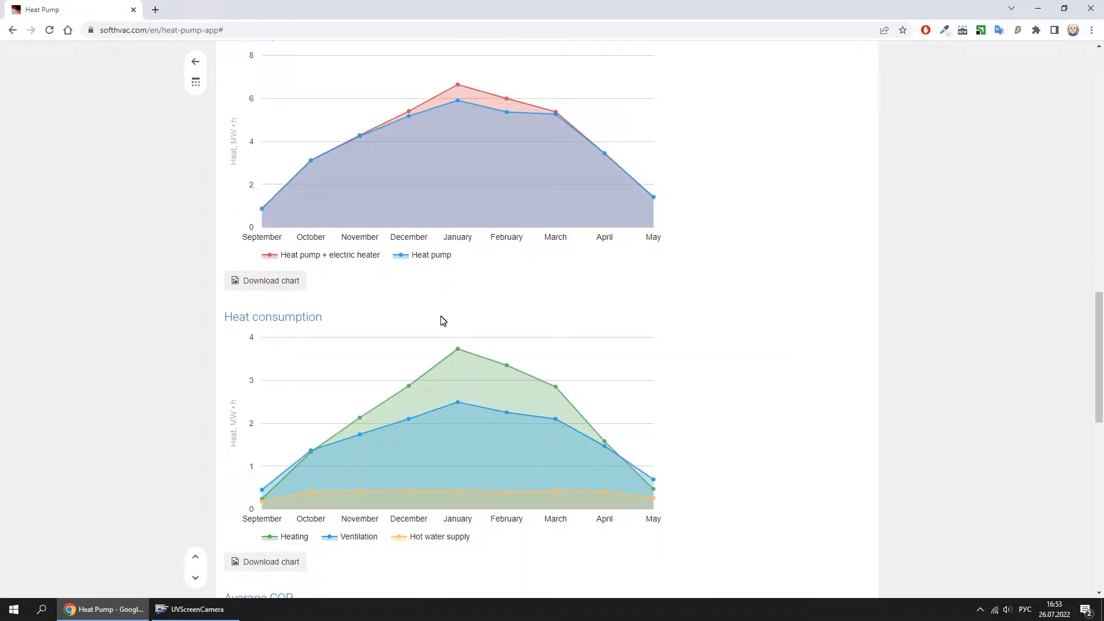
scroll(849, 303, "down", 1)
scroll(849, 303, "down", 8)
scroll(848, 309, "up", 1)
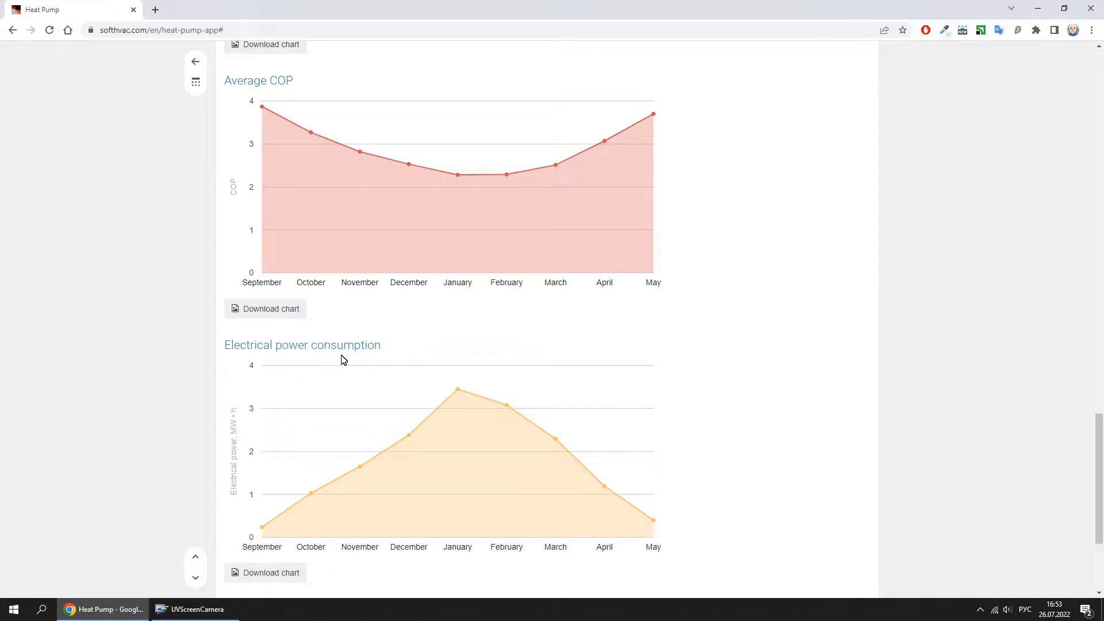
scroll(719, 340, "down", 3)
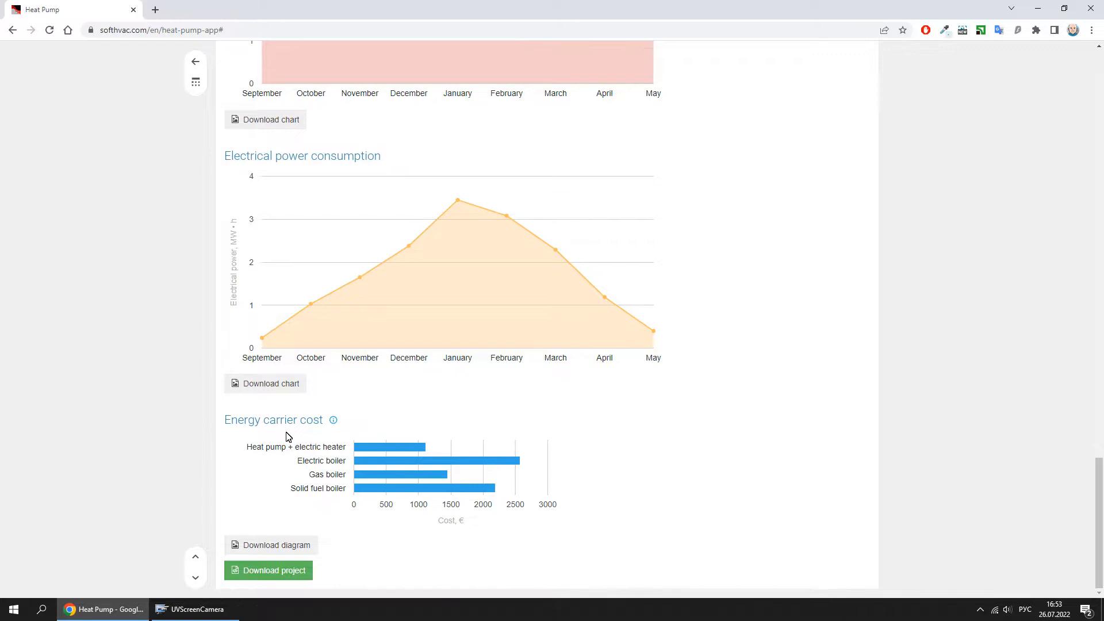
mouse_move(374, 454)
Download the calculation report from the Result section and open Report.xlsx in Excel
scroll(338, 545, "up", 17)
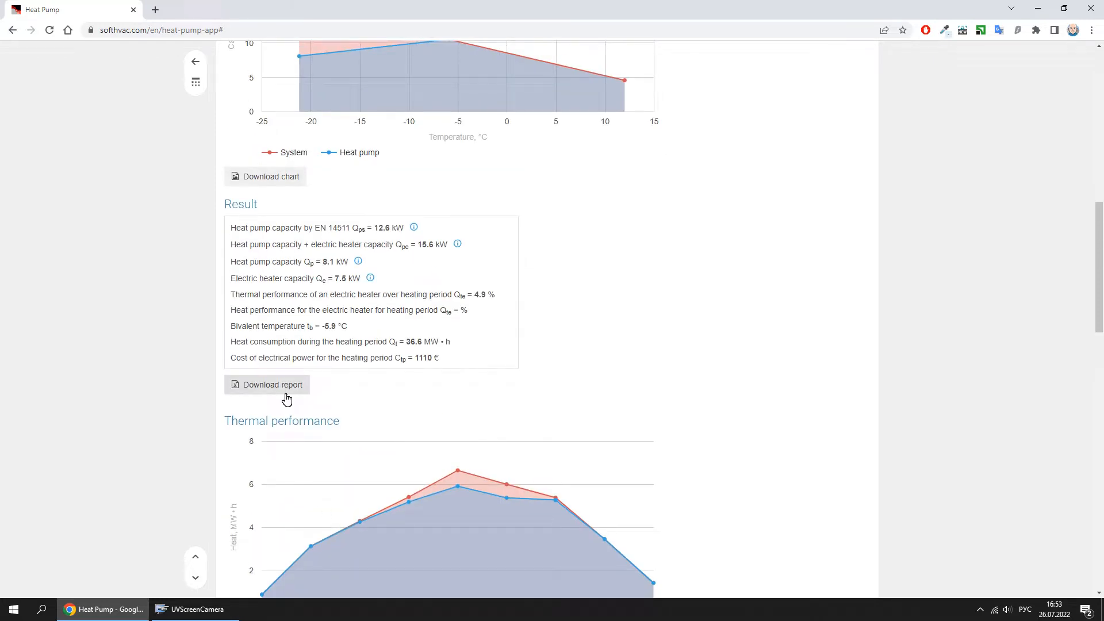
left_click(285, 395)
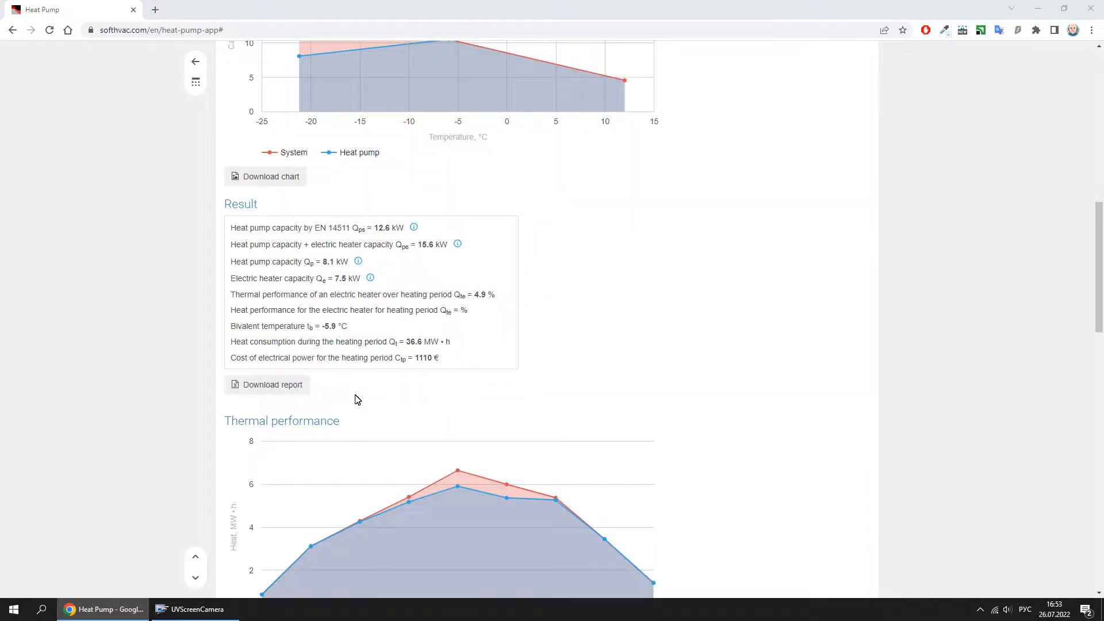
left_click(699, 395)
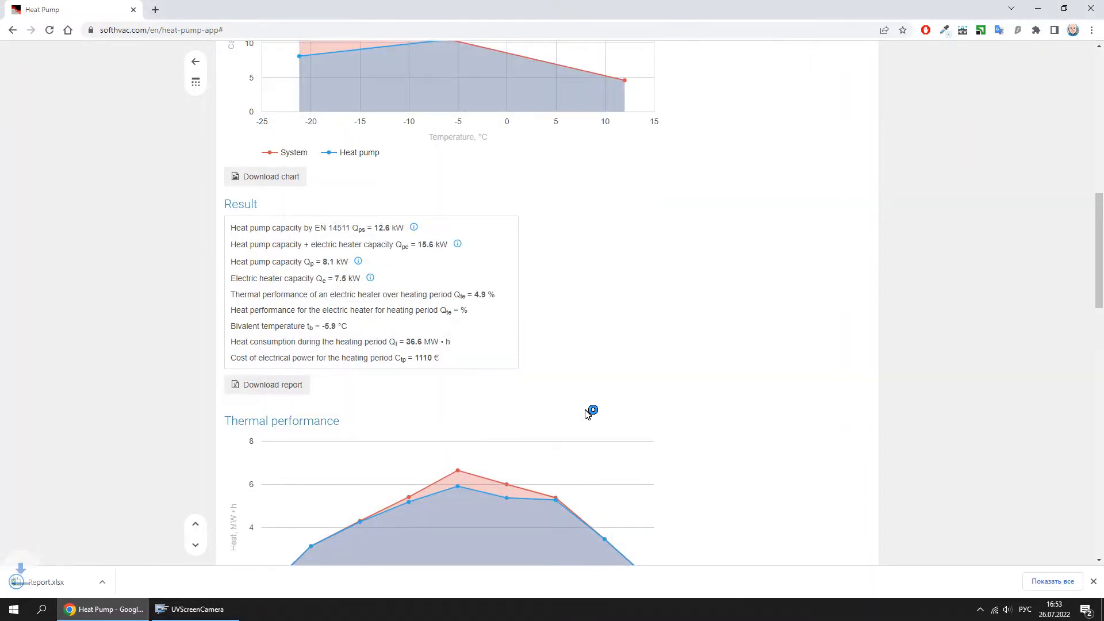
left_click(92, 584)
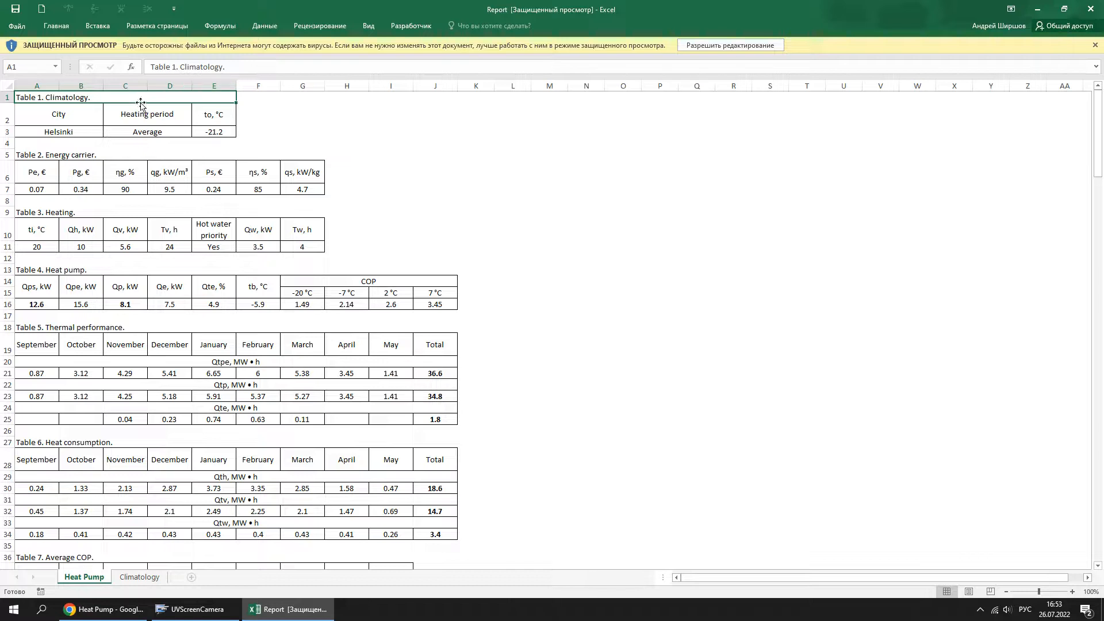
Examine Tables 2 to 9 on the Heat Pump sheet and the average outside air temperatures on the Climatology sheet
left_click(112, 155)
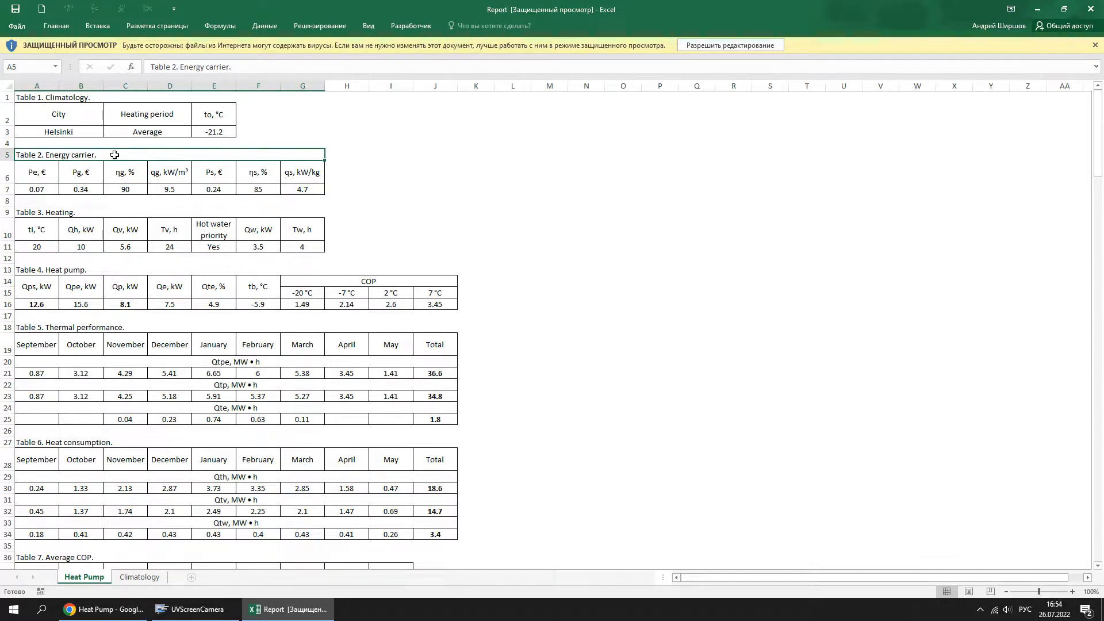
left_click(92, 212)
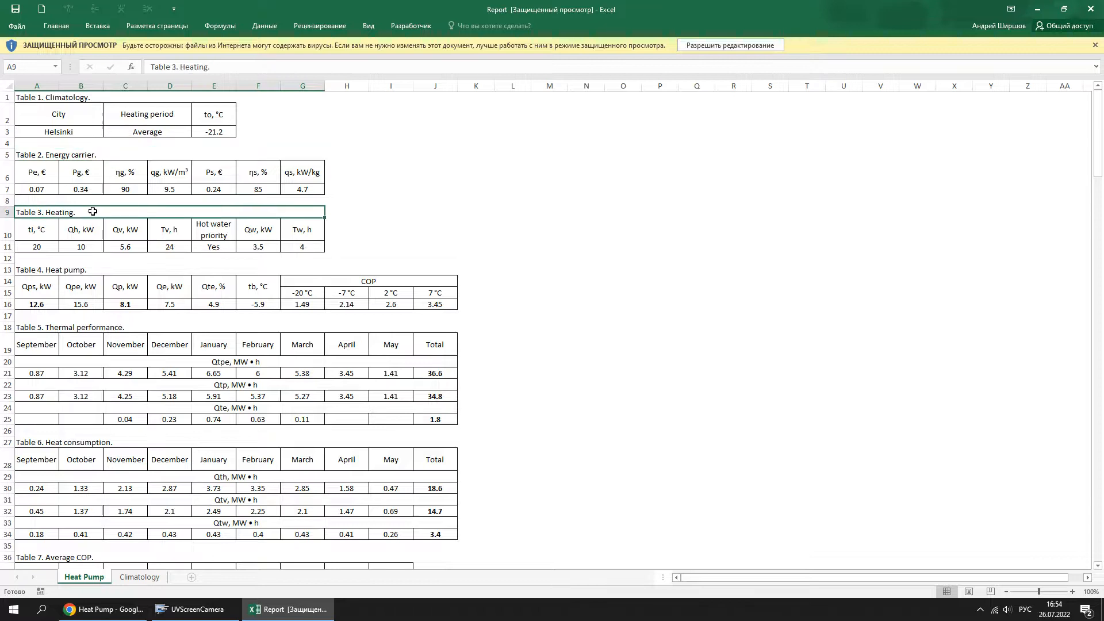
left_click(85, 268)
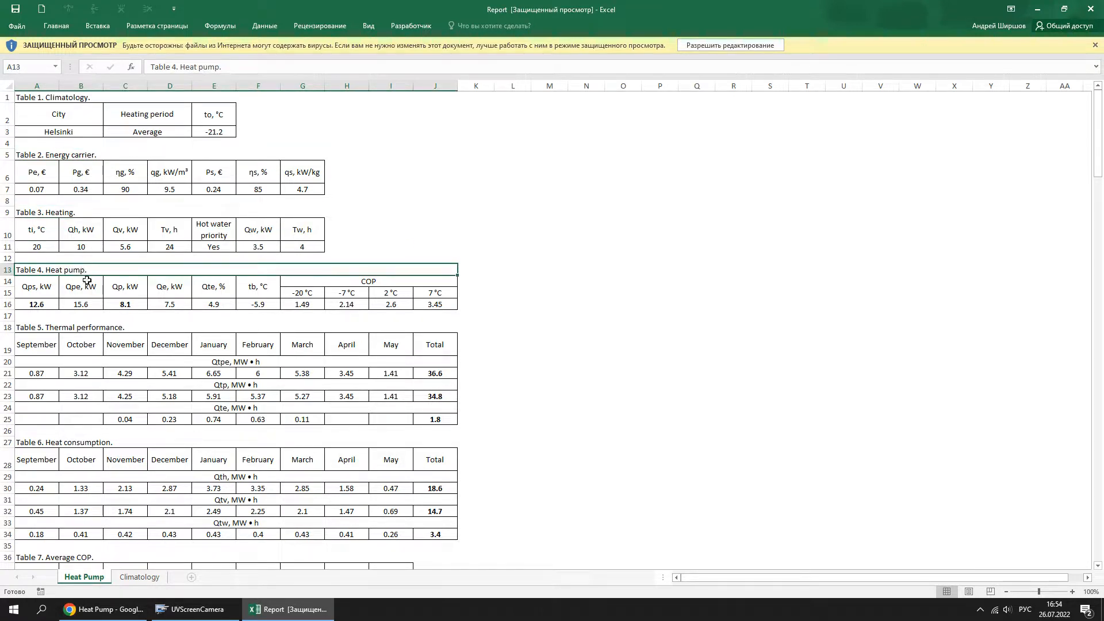
left_click(82, 326)
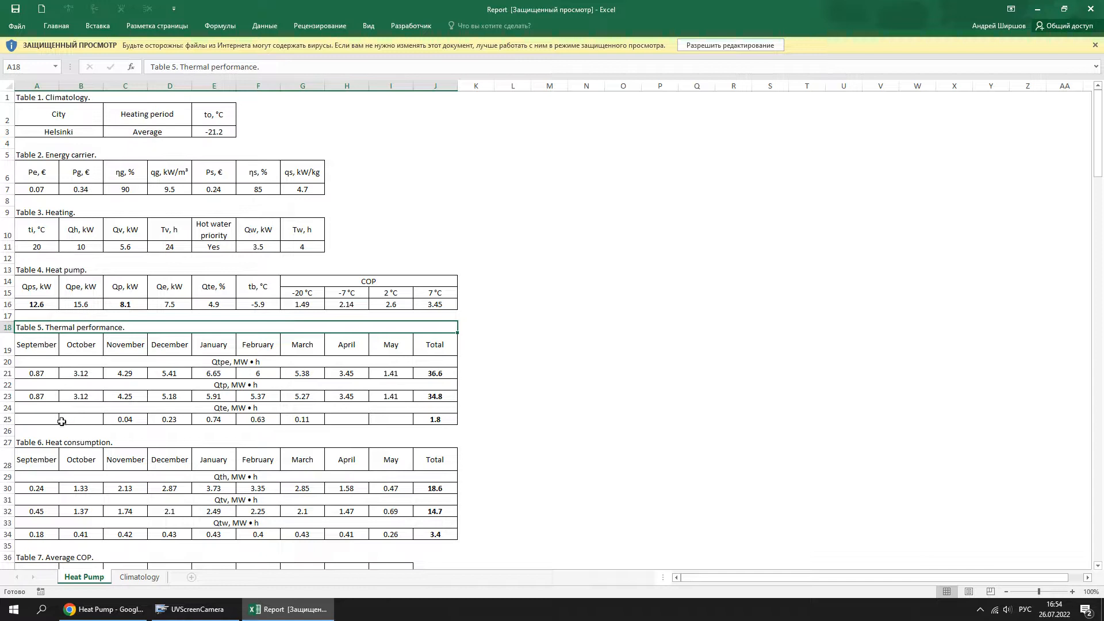
left_click(69, 441)
scroll(604, 429, "down", 8)
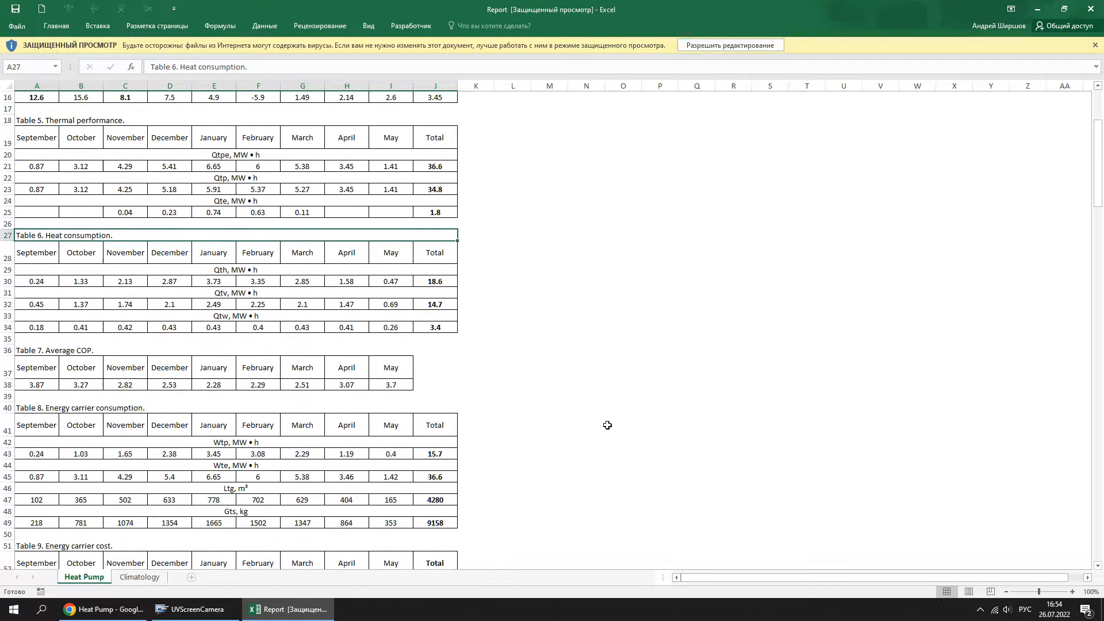
left_click(95, 233)
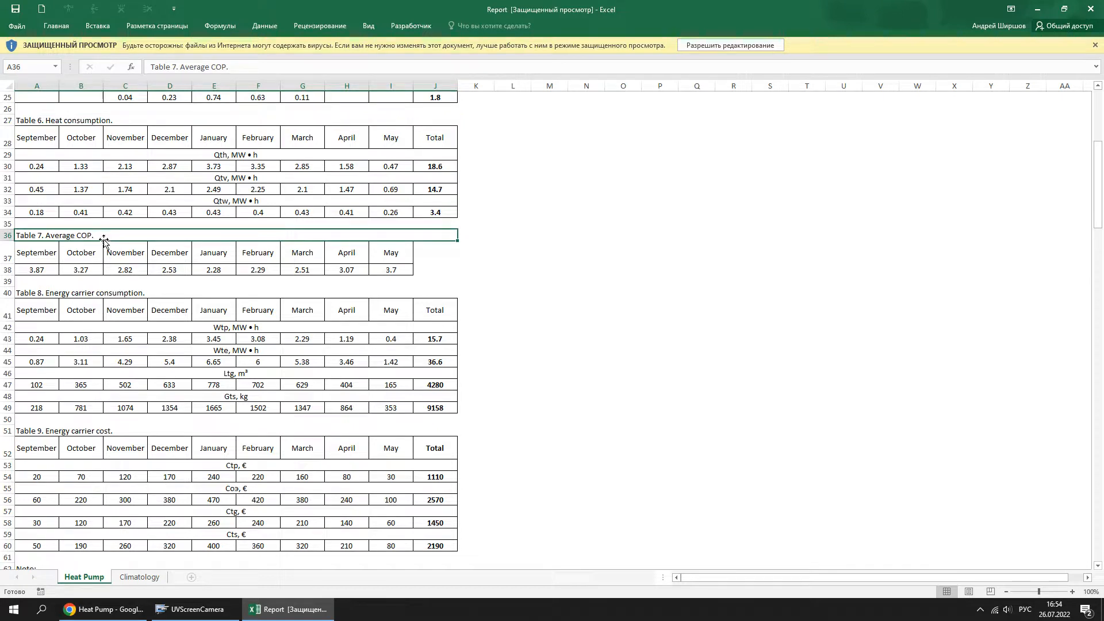
left_click(98, 291)
left_click(107, 430)
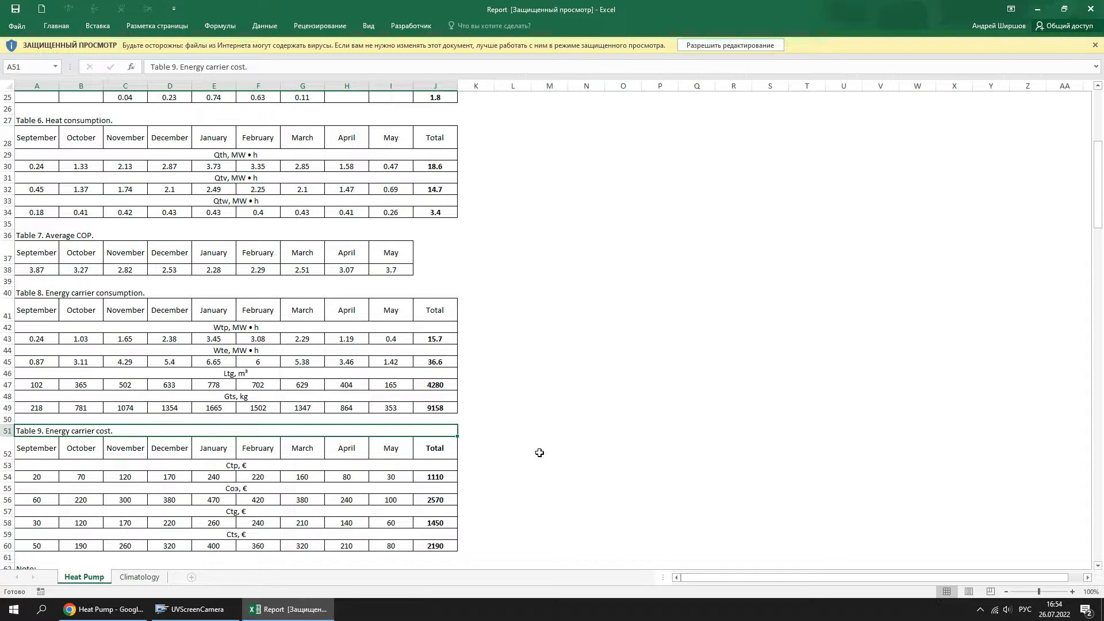
left_click(144, 577)
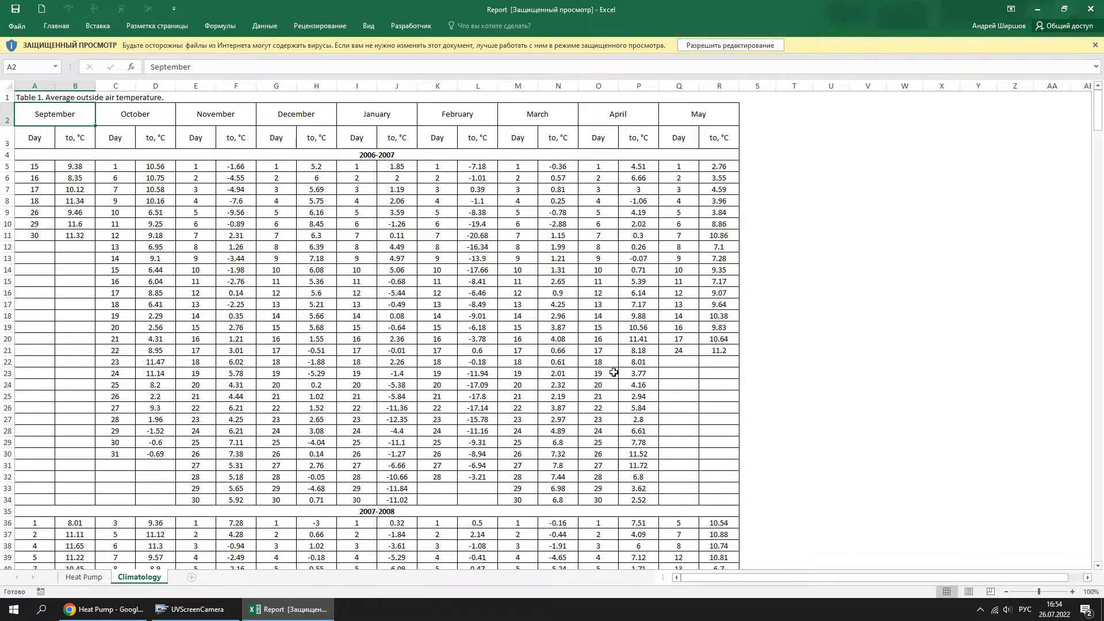
left_click_drag(1099, 111, 1102, 147)
Switch back to the Heat Pump page in Chrome and locate the options for downloading and uploading the project
left_click(132, 616)
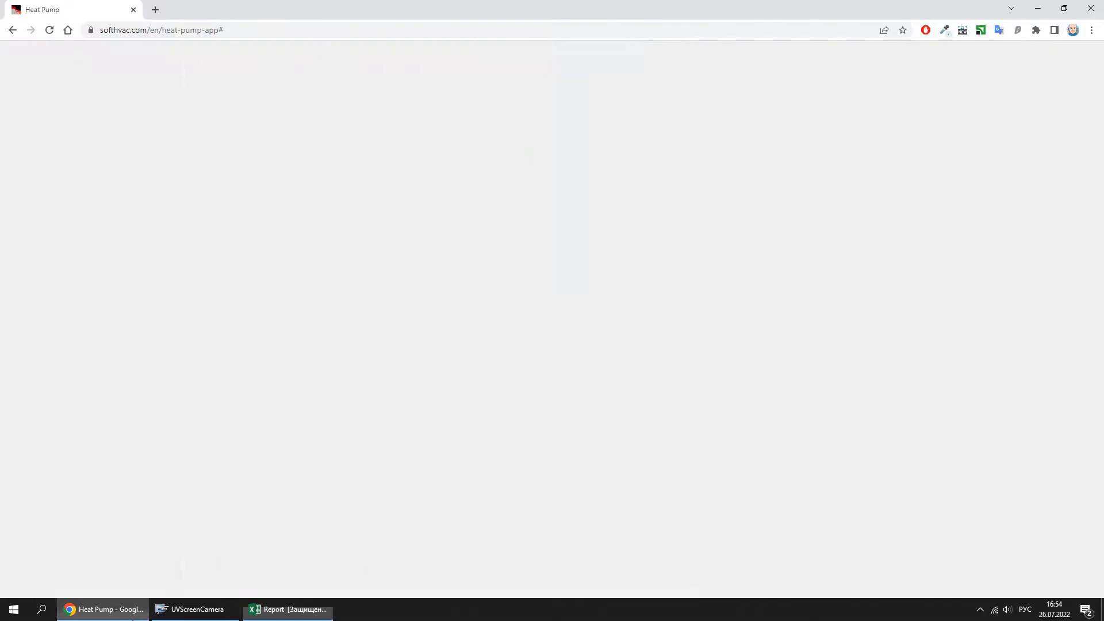
left_click_drag(1101, 225, 1096, 506)
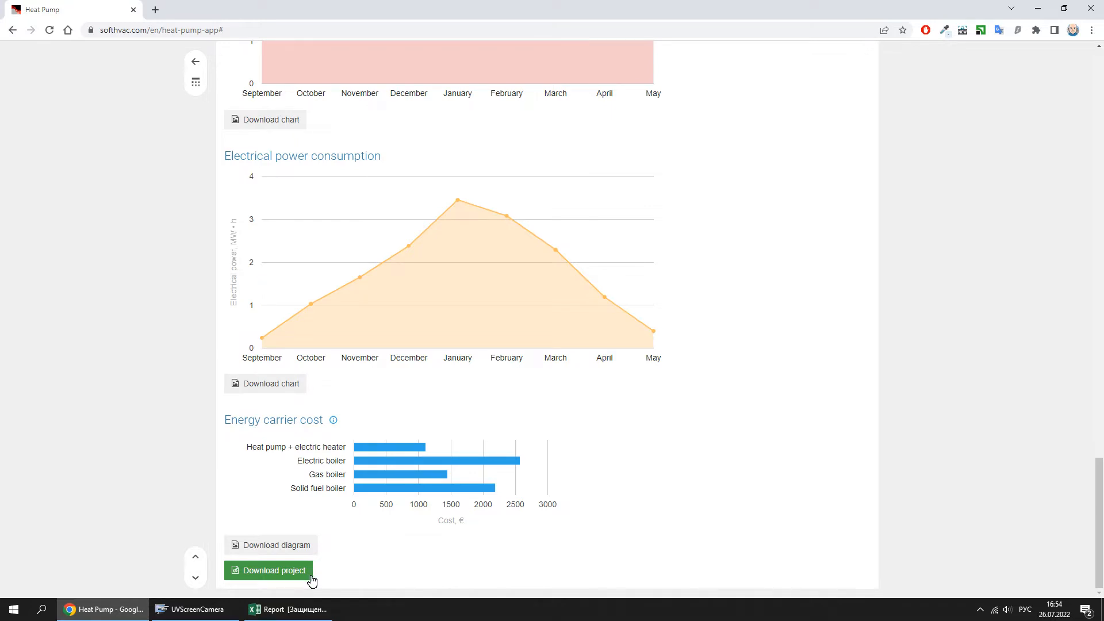
left_click_drag(1093, 547, 1099, 88)
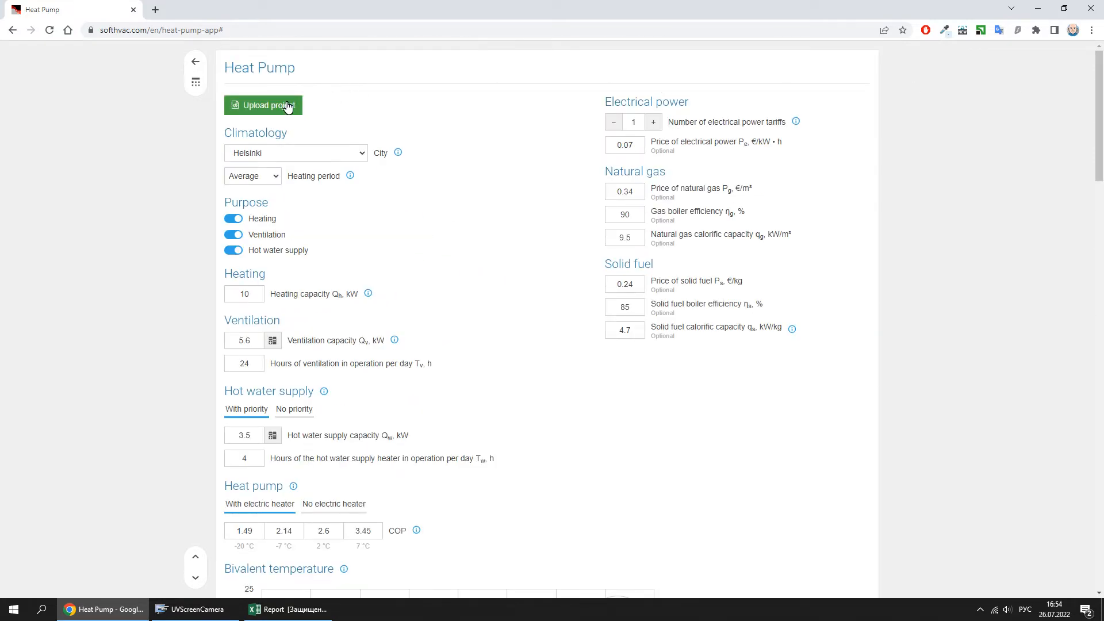